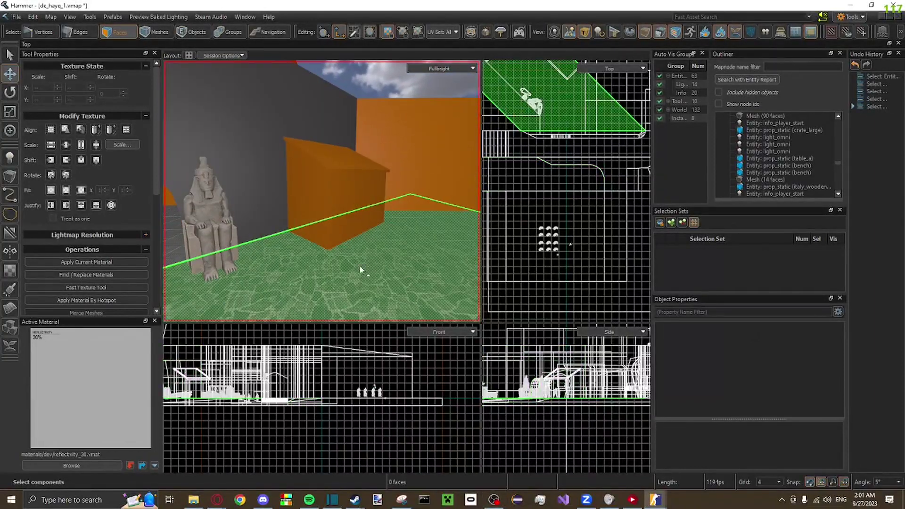
Extrude the orange box's face upward twice into a taller wall and select an adjoining face.
{"action": "left_click", "coordinate": [304, 191]}
{"action": "right_click_drag", "start_coordinate": [304, 191], "coordinate": [329, 183]}
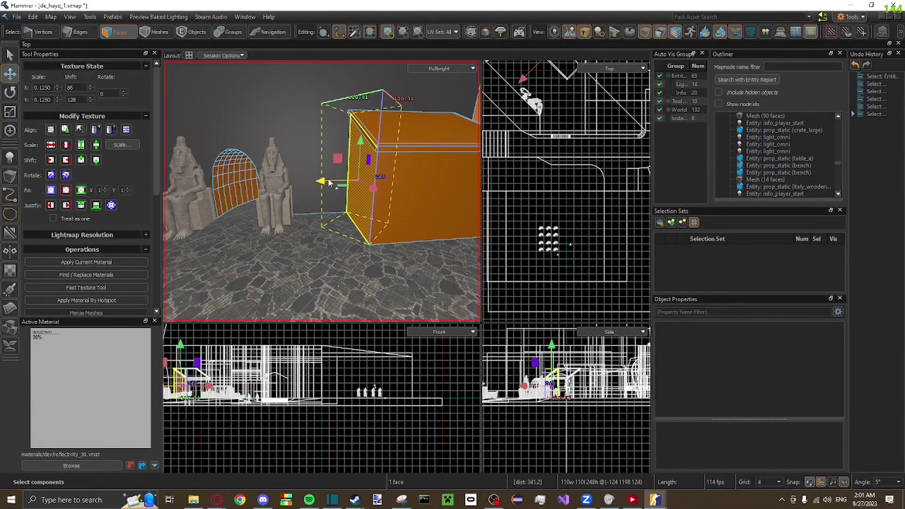
{"action": "left_click_drag", "start_coordinate": [329, 183], "coordinate": [283, 184], "text": "shift"}
{"action": "right_click_drag", "start_coordinate": [283, 184], "coordinate": [362, 135]}
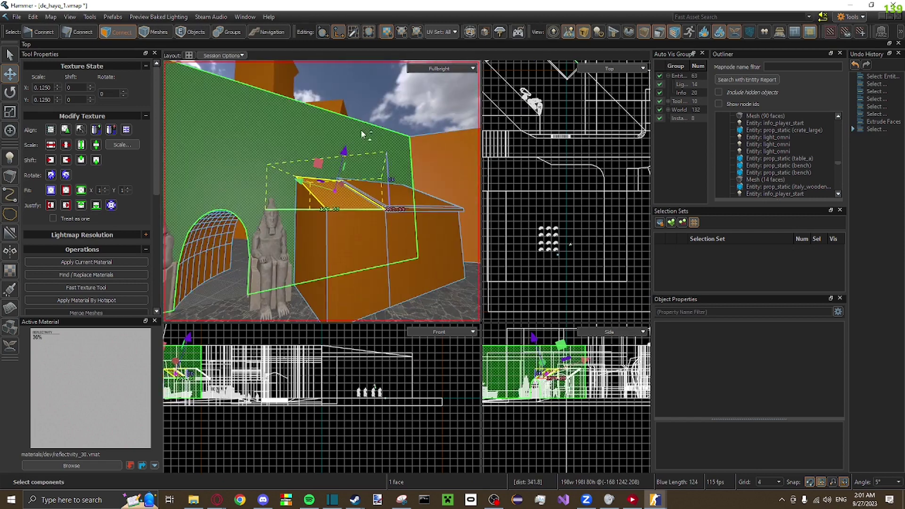
{"action": "left_click_drag", "start_coordinate": [340, 174], "coordinate": [332, 122], "text": "shift"}
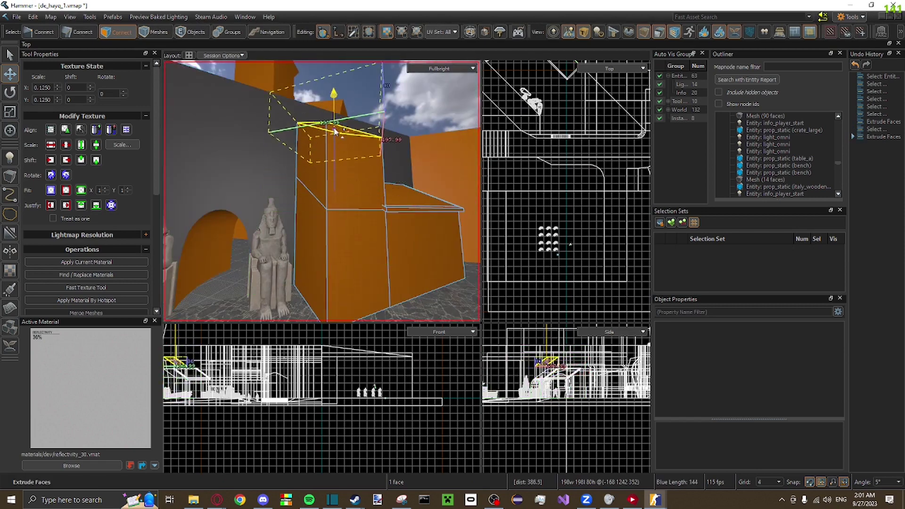
{"action": "right_click_drag", "start_coordinate": [333, 134], "coordinate": [323, 191]}
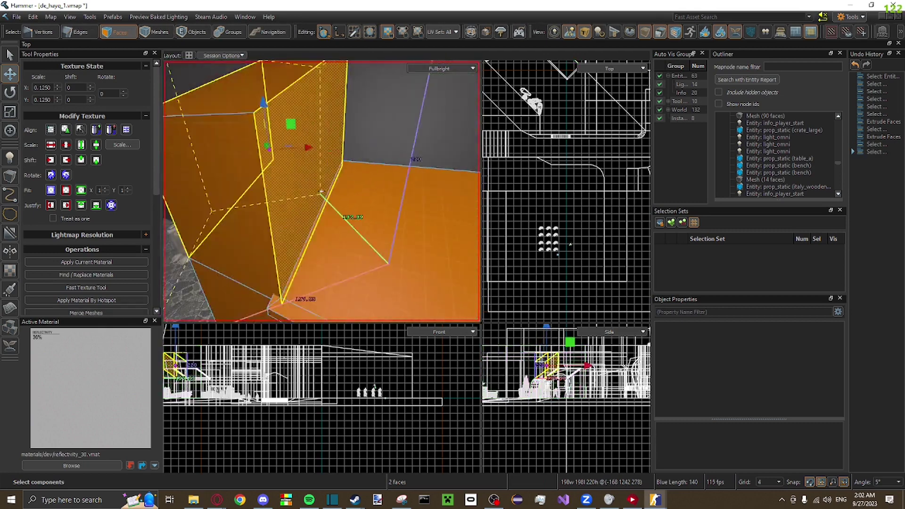
{"action": "left_click", "coordinate": [322, 191], "text": "ctrl"}
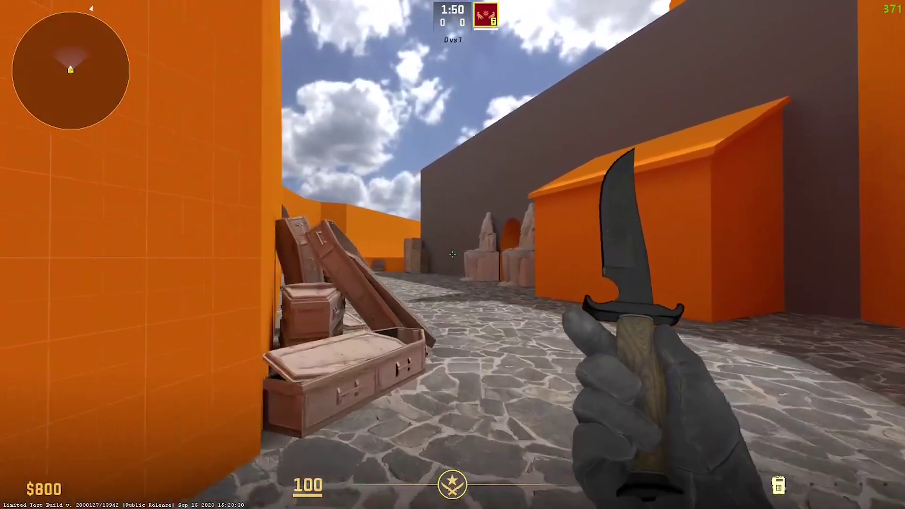
{"action": "key", "text": "2"}
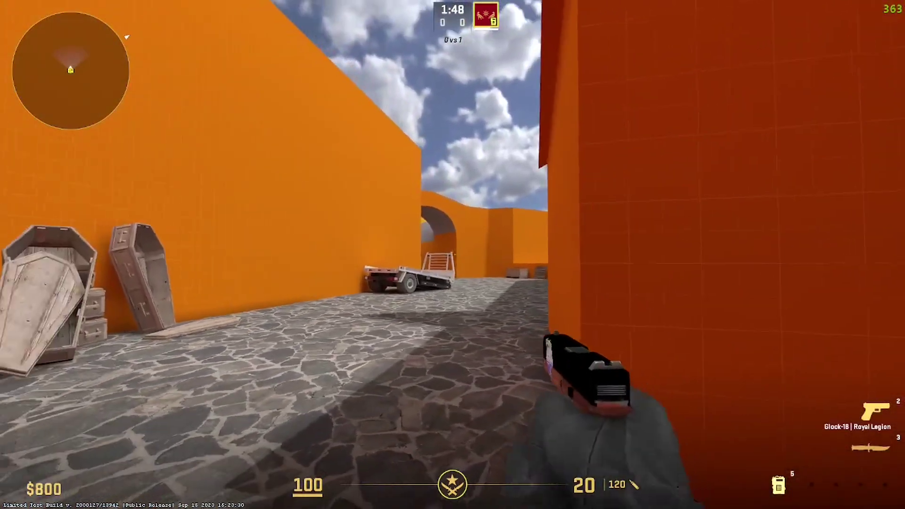
{"action": "left_click", "coordinate": [452, 255]}
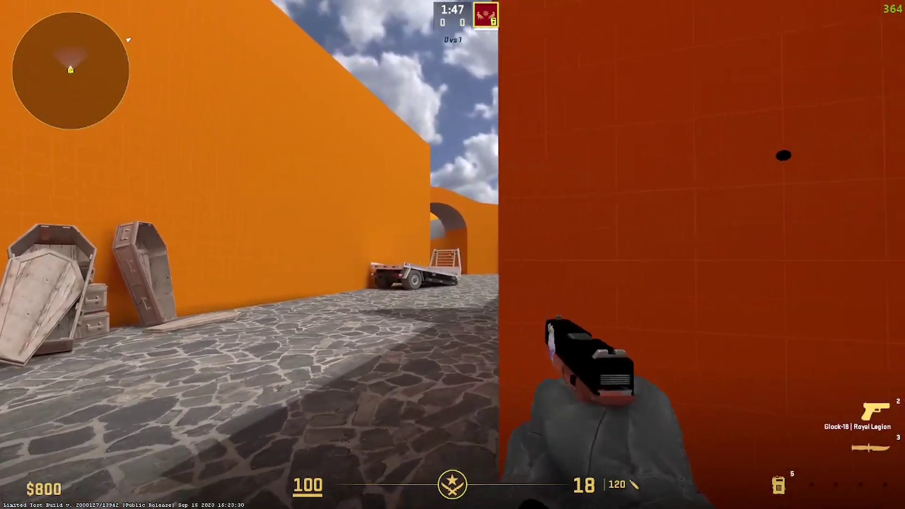
{"action": "key", "text": "3"}
{"action": "key", "text": "2"}
{"action": "left_click", "coordinate": [453, 255]}
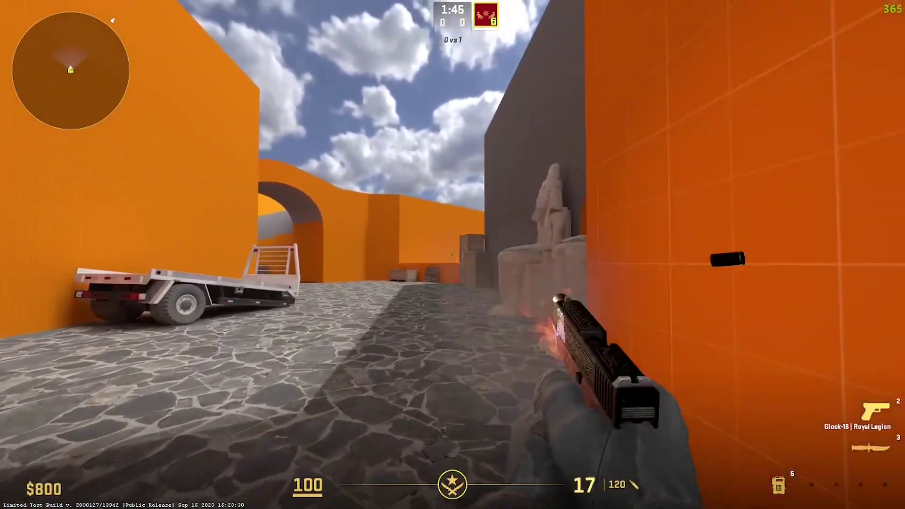
{"action": "key", "text": "3"}
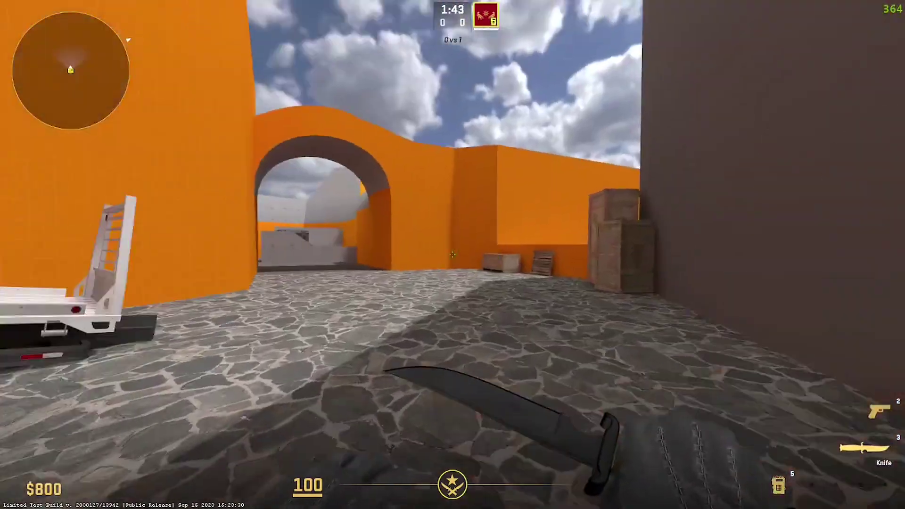
{"action": "key", "text": "2"}
{"action": "left_click", "coordinate": [453, 255]}
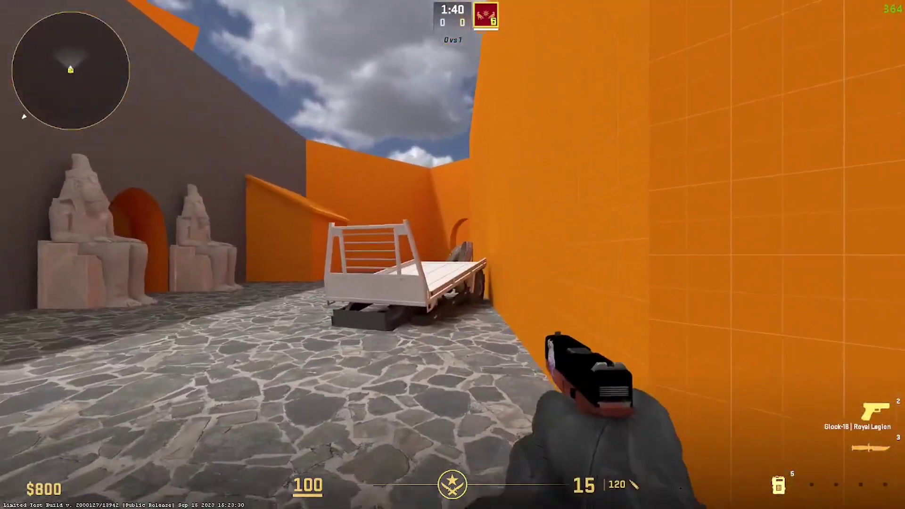
Fire the pistol, switch to the knife, then launch Counter-Strike 2 Workshop Tools from Steam.
{"action": "left_click", "coordinate": [453, 255]}
{"action": "key", "text": "3"}
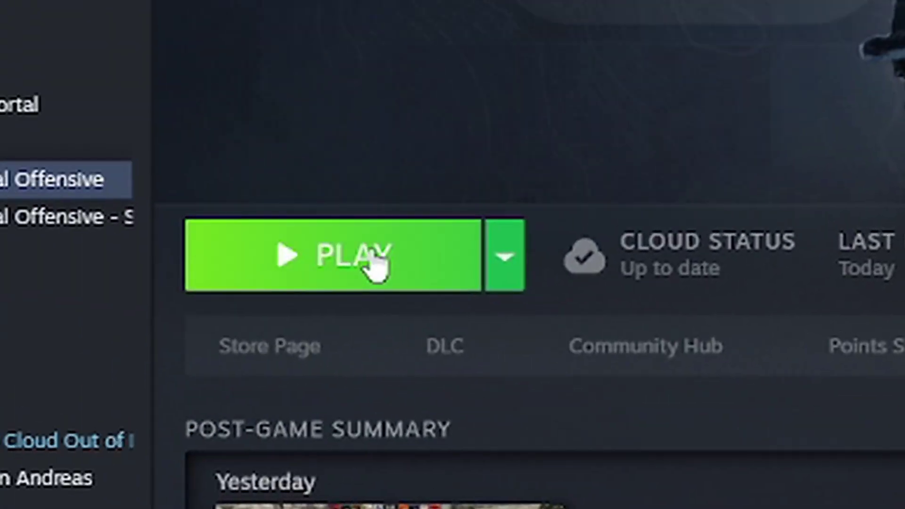
{"action": "left_click", "coordinate": [375, 267]}
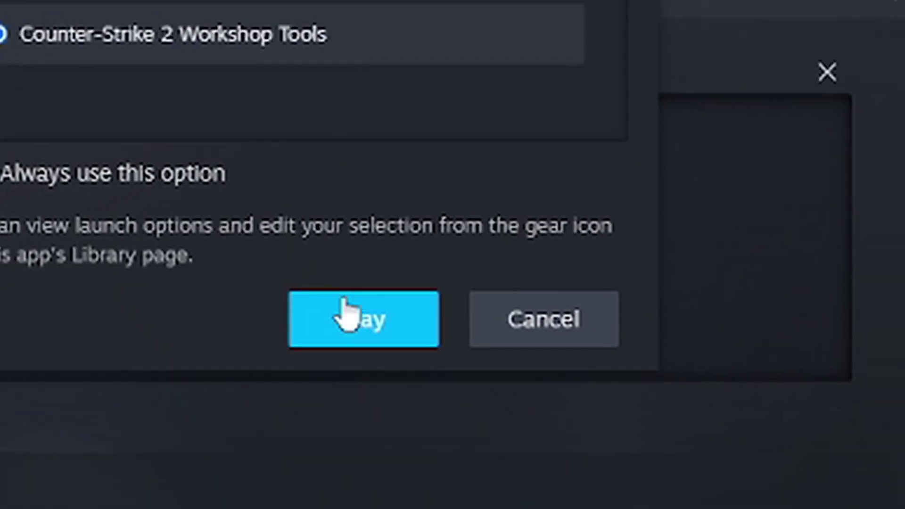
Confirm the Workshop Tools launch and create a new addon named 'test'.
{"action": "left_click", "coordinate": [347, 312]}
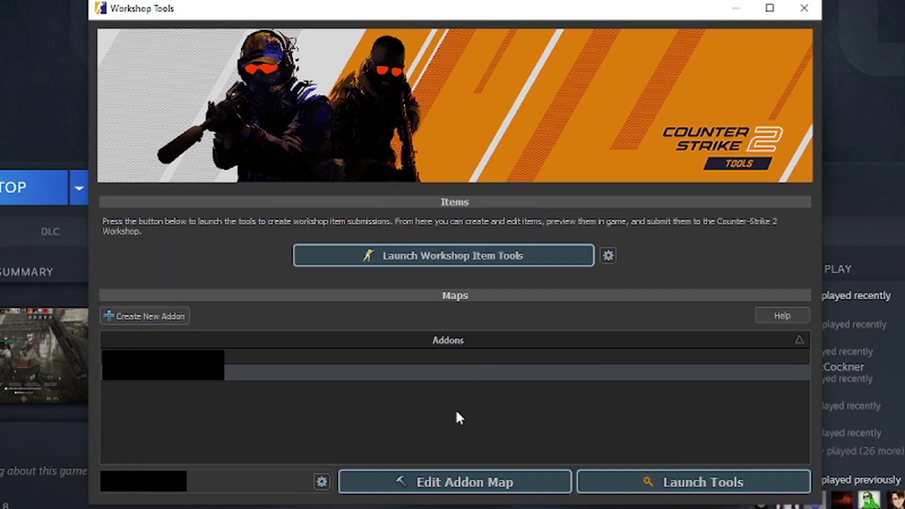
{"action": "left_click", "coordinate": [162, 316]}
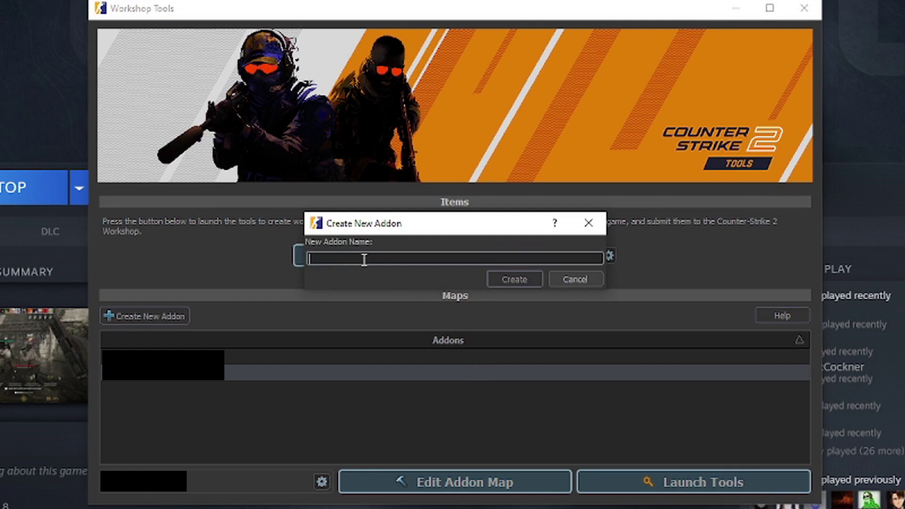
{"action": "type", "text": "test"}
{"action": "left_click", "coordinate": [515, 279]}
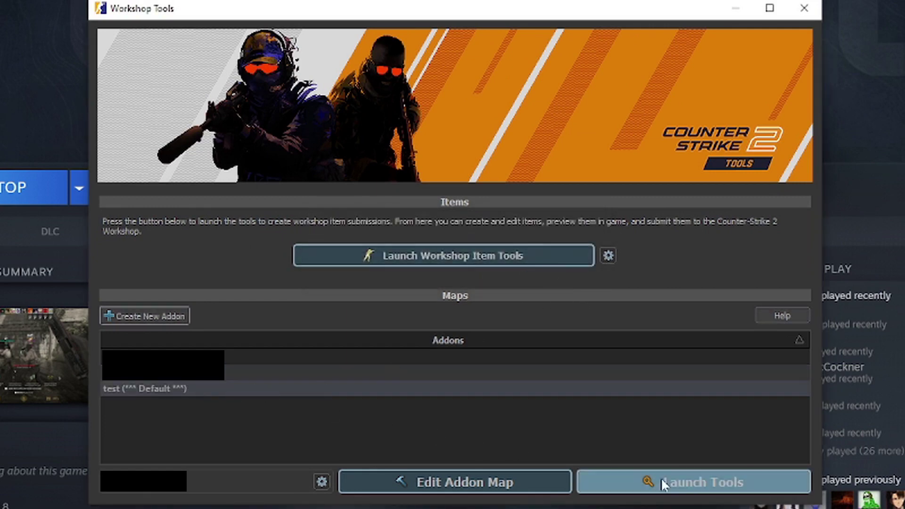
Launch the tools for the test addon and open Hammer from the Asset Browser's Tools menu.
{"action": "left_click", "coordinate": [688, 488]}
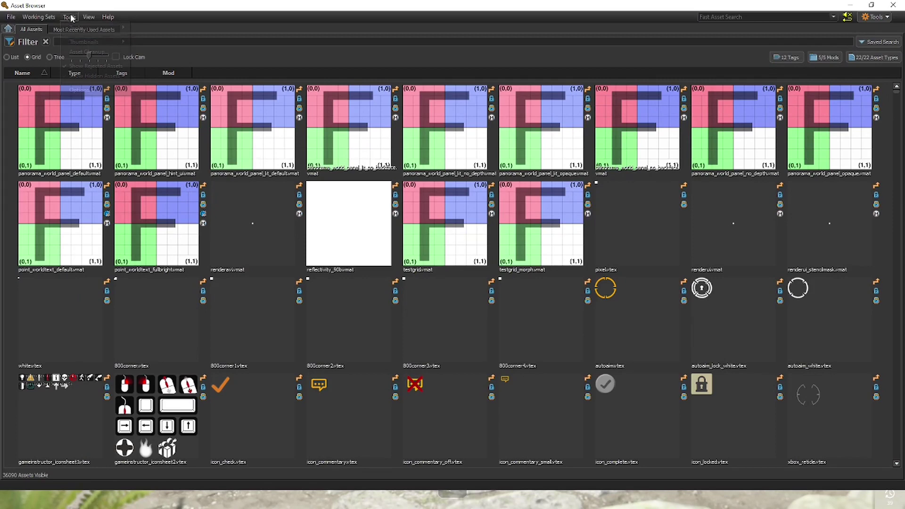
{"action": "left_click", "coordinate": [69, 17]}
{"action": "left_click", "coordinate": [139, 29]}
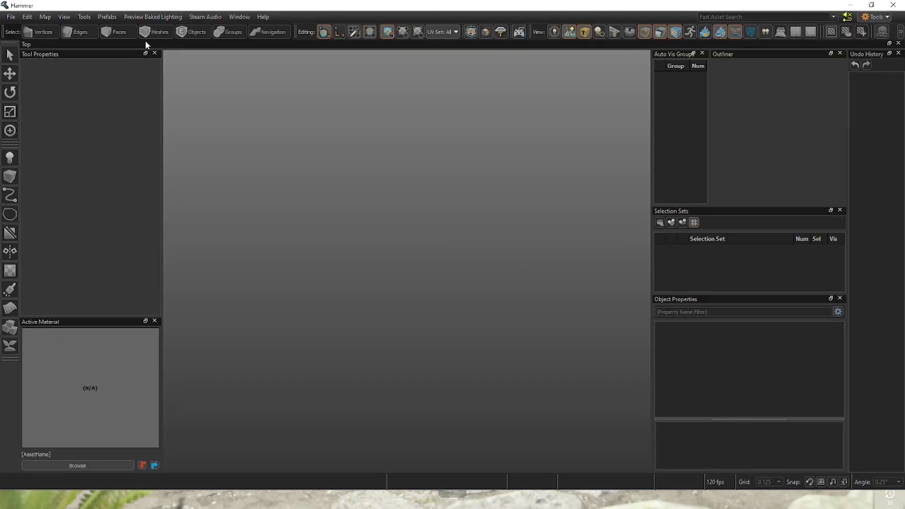
Start a new untitled map and pan the grid views and 3D view toward the grid.
{"action": "left_click", "coordinate": [12, 18]}
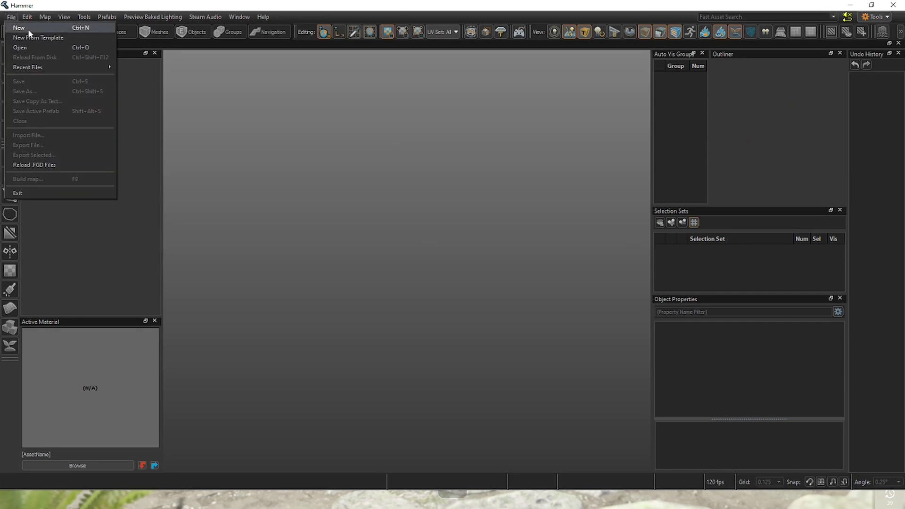
{"action": "left_click", "coordinate": [28, 31]}
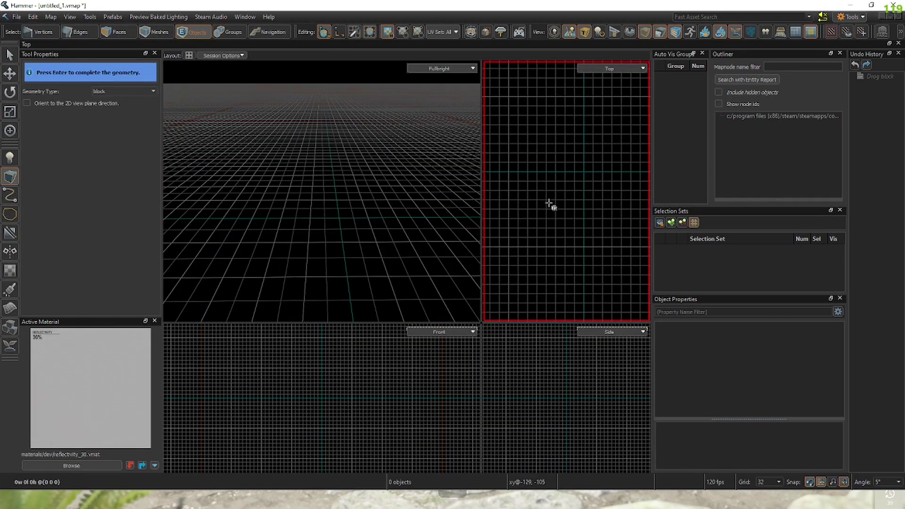
{"action": "middle_click_drag", "start_coordinate": [550, 205], "coordinate": [554, 239]}
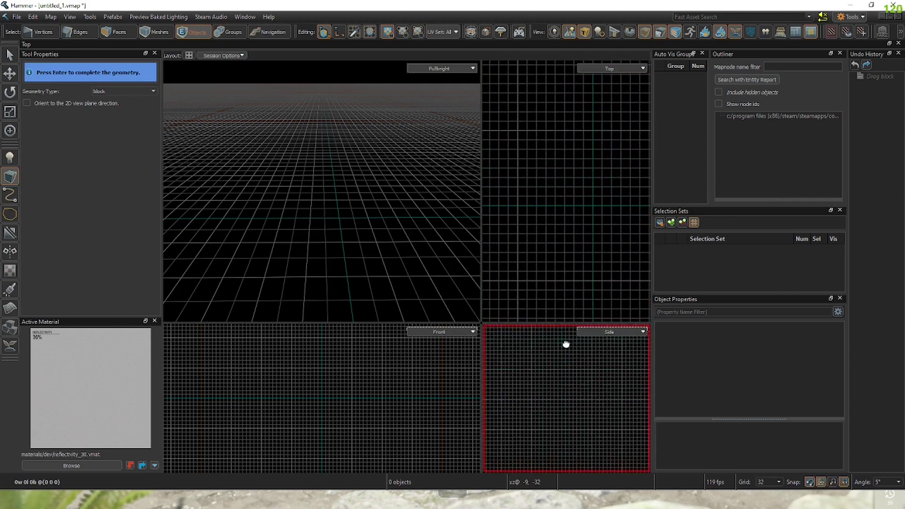
{"action": "middle_click_drag", "start_coordinate": [566, 345], "coordinate": [576, 390]}
{"action": "mouse_move", "coordinate": [432, 354]}
{"action": "middle_mouse_down"}
{"action": "mouse_move", "coordinate": [394, 364]}
{"action": "mouse_move", "coordinate": [348, 410]}
{"action": "middle_mouse_up"}
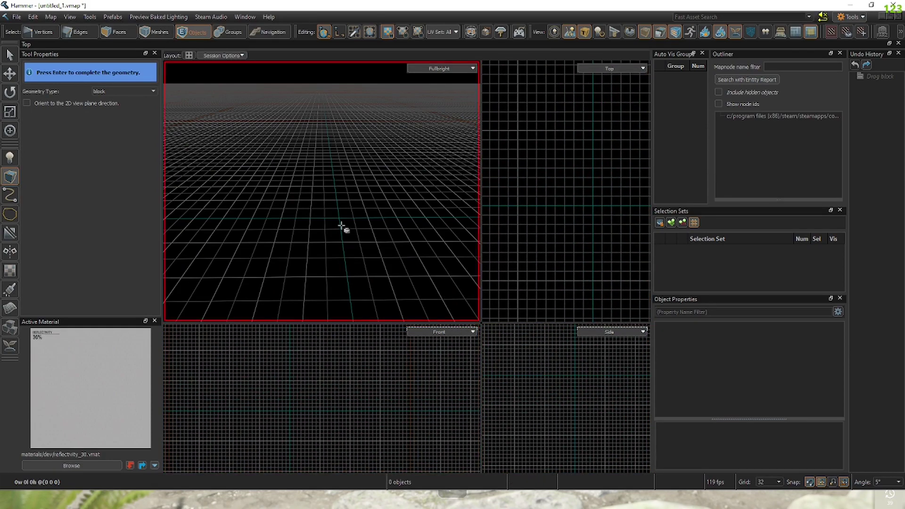
{"action": "mouse_move", "coordinate": [341, 226]}
{"action": "middle_mouse_down"}
{"action": "mouse_move", "coordinate": [321, 191]}
{"action": "mouse_move", "coordinate": [303, 221]}
{"action": "middle_mouse_up"}
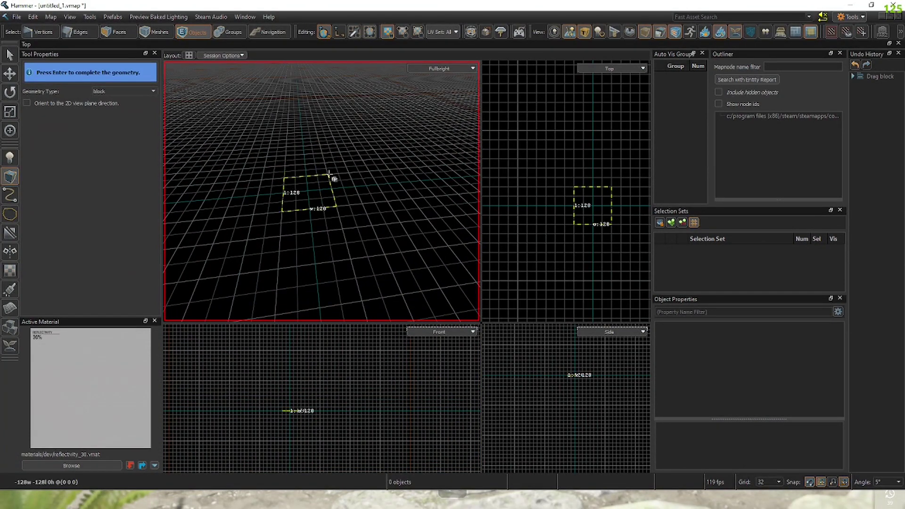
Raise the outline to 32 units high, widen it to 224 units, and create the block.
{"action": "left_click_drag", "start_coordinate": [330, 174], "coordinate": [329, 175]}
{"action": "middle_click_drag", "start_coordinate": [323, 197], "coordinate": [322, 191]}
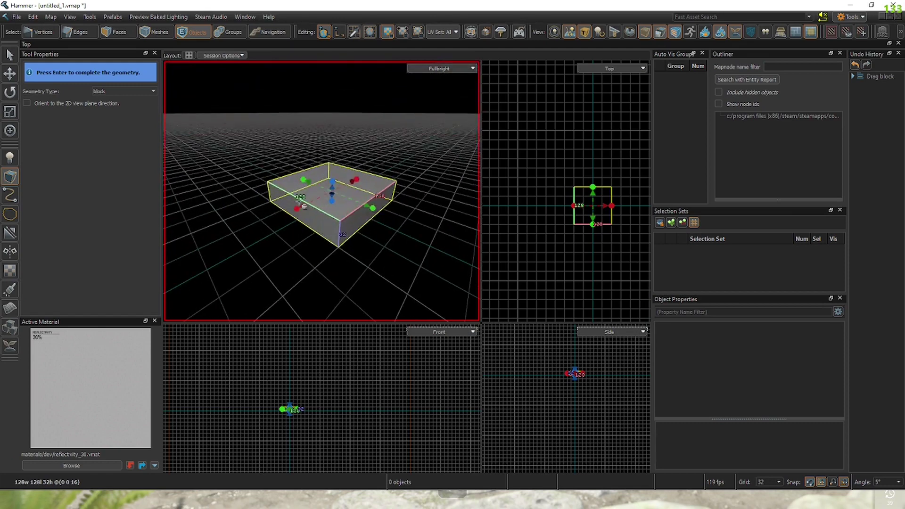
{"action": "left_click_drag", "start_coordinate": [297, 209], "coordinate": [274, 218]}
{"action": "left_click_drag", "start_coordinate": [354, 182], "coordinate": [375, 172]}
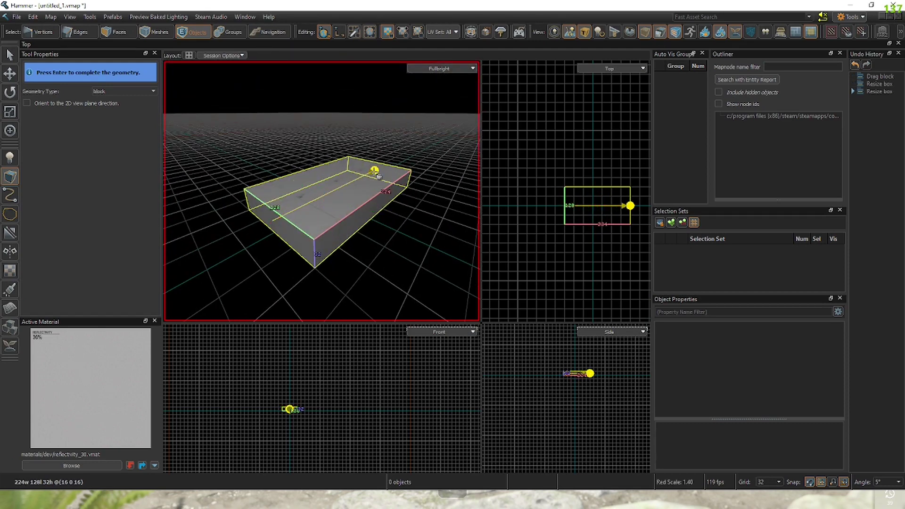
{"action": "key", "text": "Return"}
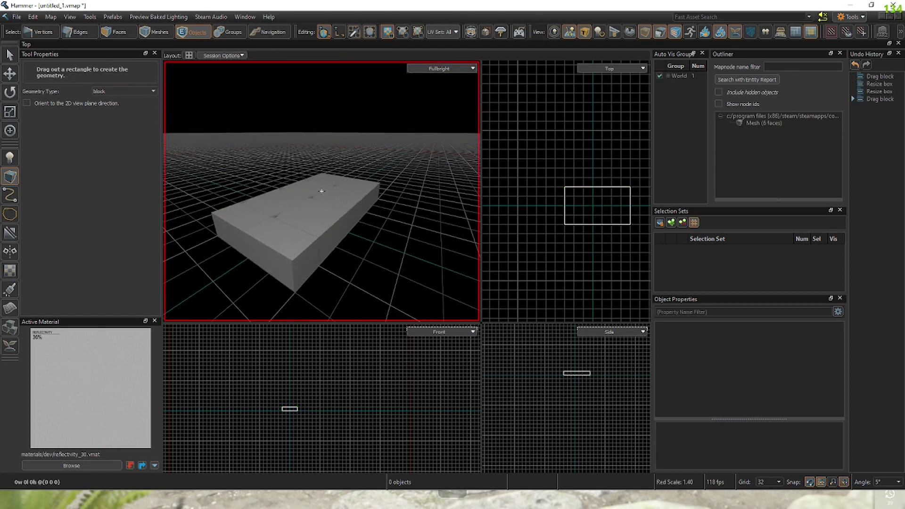
{"action": "key", "text": "r"}
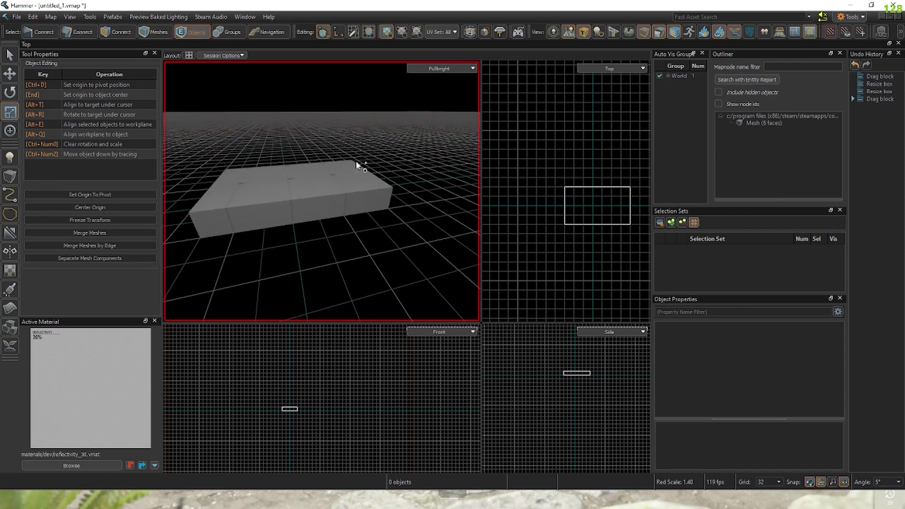
Place a Counter Terrorist Spawn Point entity on top of the floor block.
{"action": "key", "text": "shift+e"}
{"action": "key", "text": "w"}
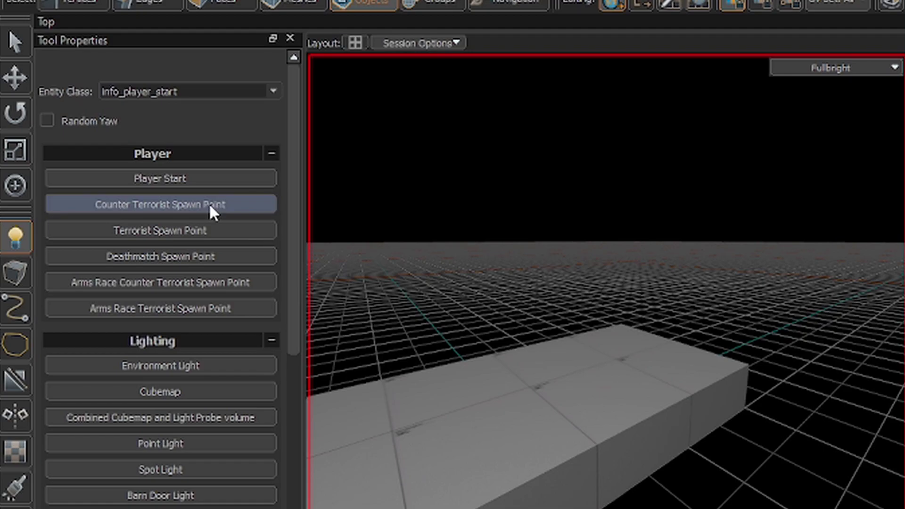
{"action": "left_click", "coordinate": [211, 204]}
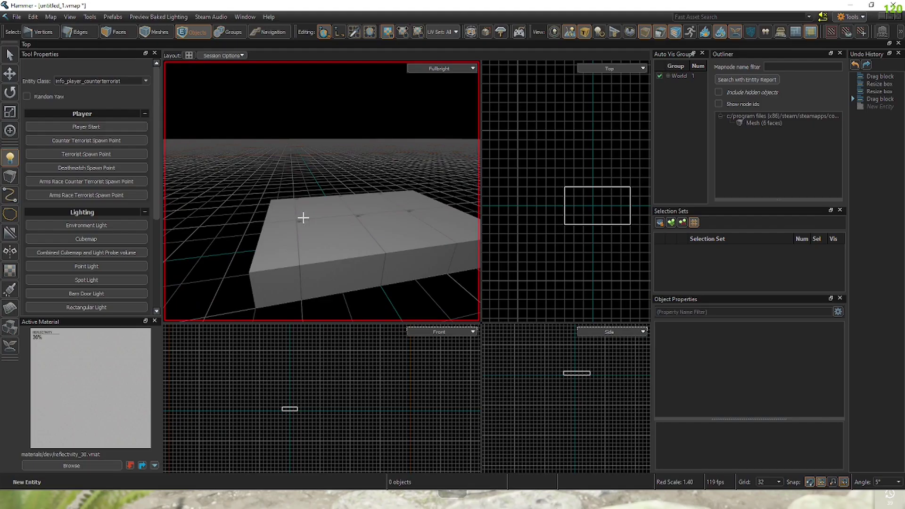
{"action": "left_click", "coordinate": [303, 218]}
{"action": "right_click_drag", "start_coordinate": [368, 216], "coordinate": [351, 212]}
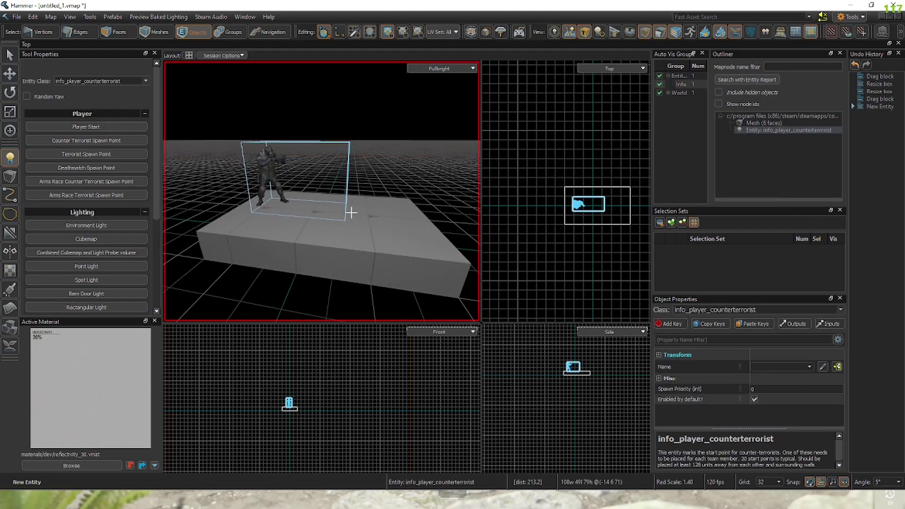
{"action": "key", "text": "t"}
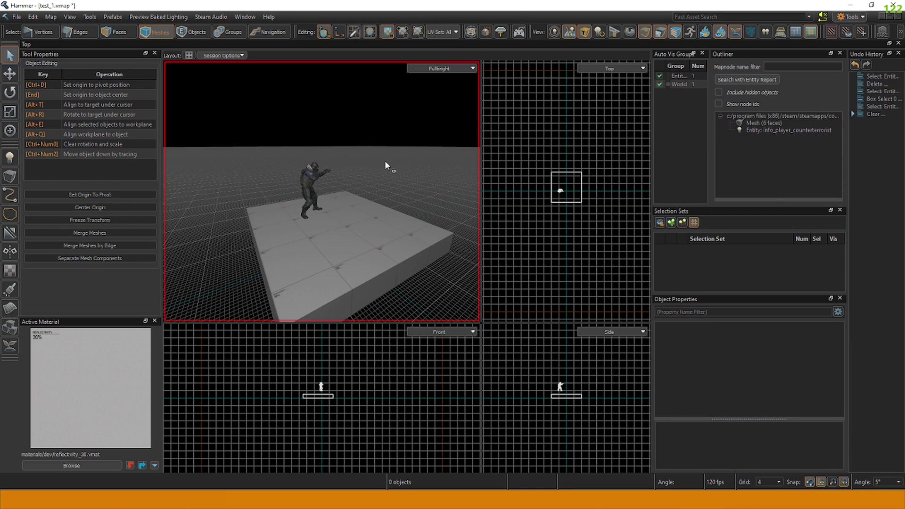
Select the counter-terrorist spawn point and raise it slightly with the move gizmo.
{"action": "key", "text": "5"}
{"action": "left_click", "coordinate": [307, 180]}
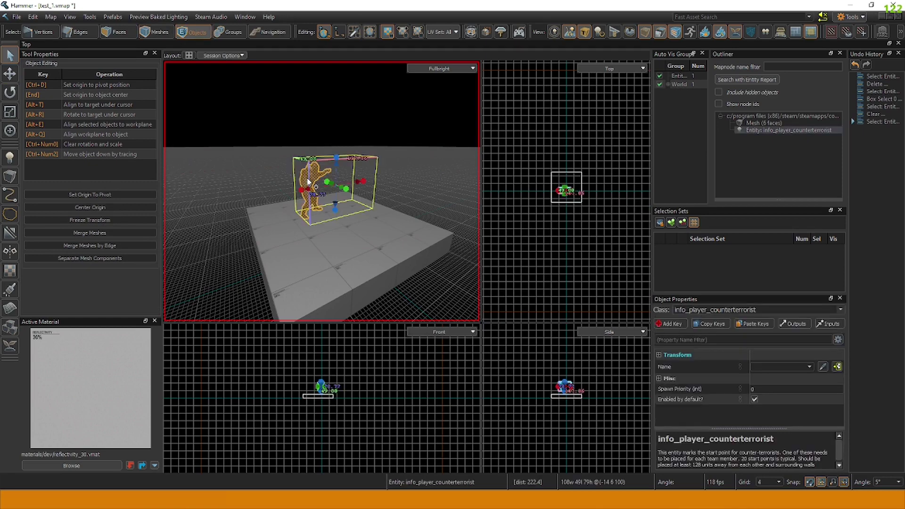
{"action": "key", "text": "f"}
{"action": "key", "text": "t"}
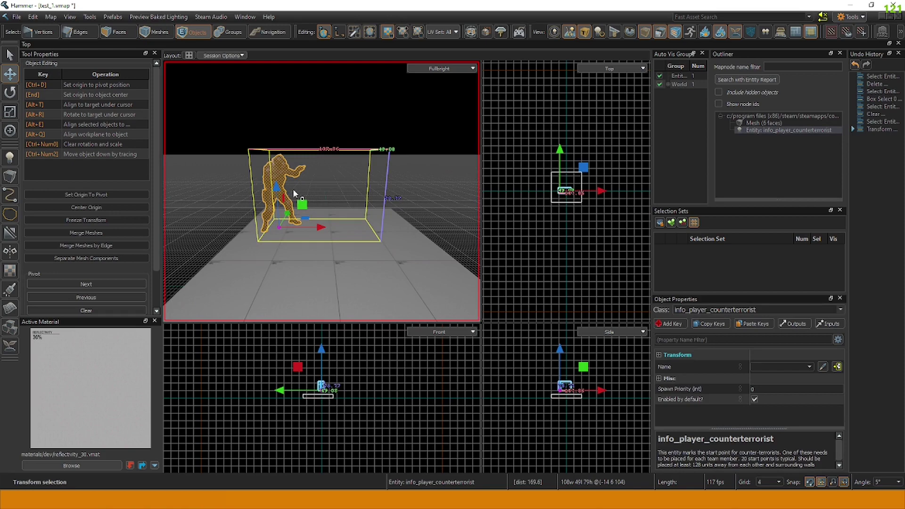
{"action": "key", "text": "r"}
{"action": "left_click_drag", "start_coordinate": [292, 193], "coordinate": [307, 181], "text": "alt"}
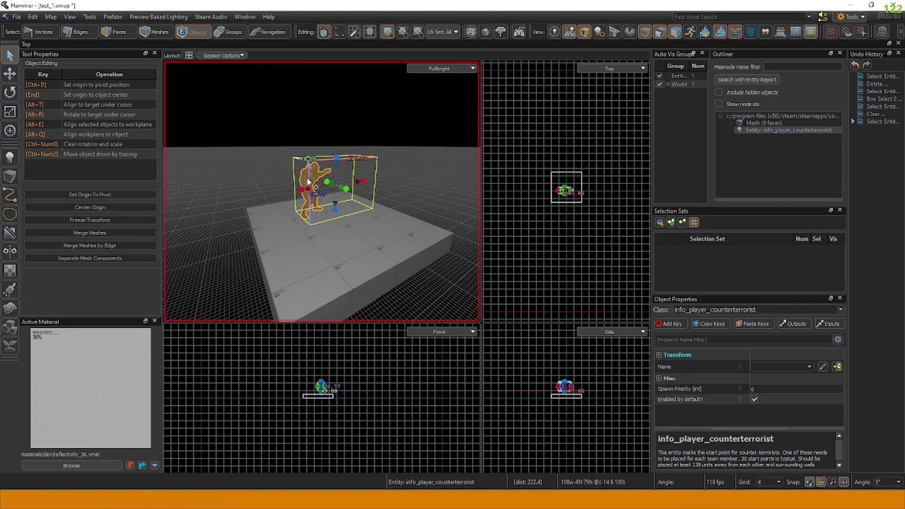
{"action": "key", "text": "t"}
{"action": "mouse_move", "coordinate": [312, 218]}
{"action": "left_mouse_down"}
{"action": "mouse_move", "coordinate": [291, 222]}
{"action": "mouse_move", "coordinate": [485, 266]}
{"action": "mouse_move", "coordinate": [197, 161]}
{"action": "left_mouse_up"}
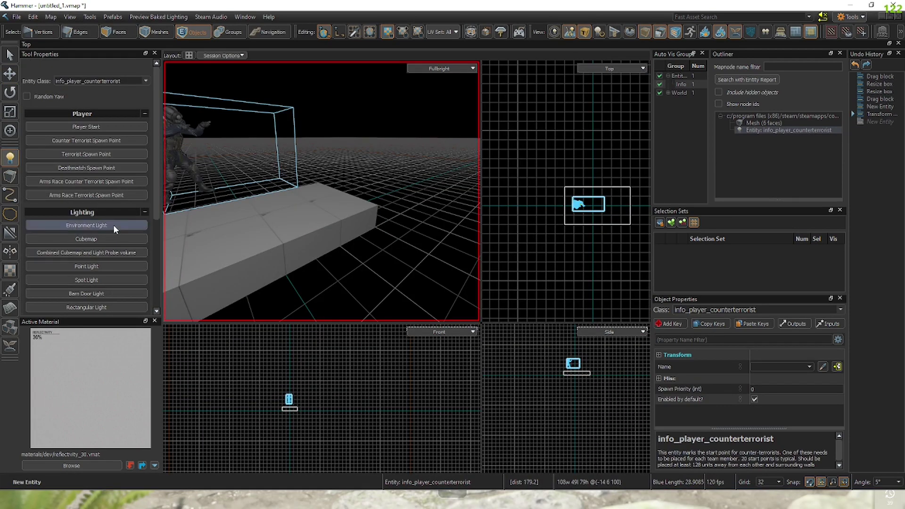
Place an Environment Light entity on the floor block beside the spawn point.
{"action": "left_click", "coordinate": [114, 225]}
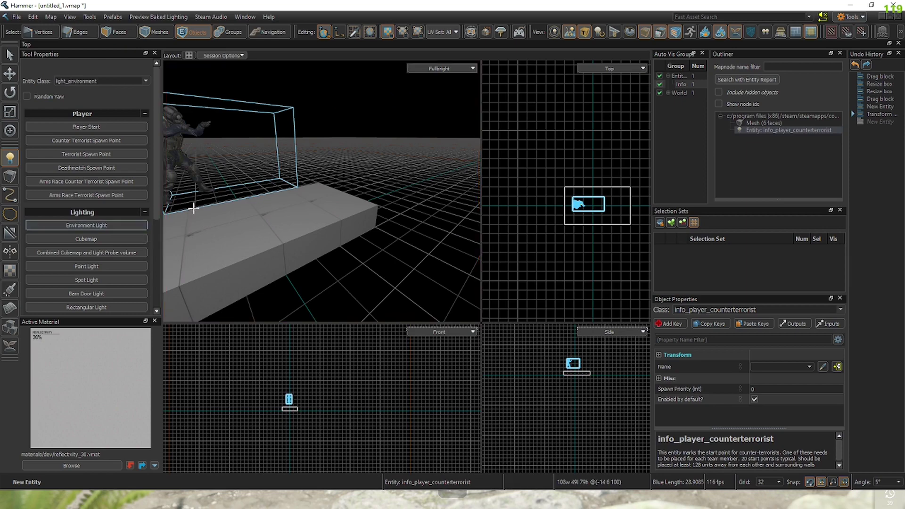
{"action": "left_click", "coordinate": [303, 201]}
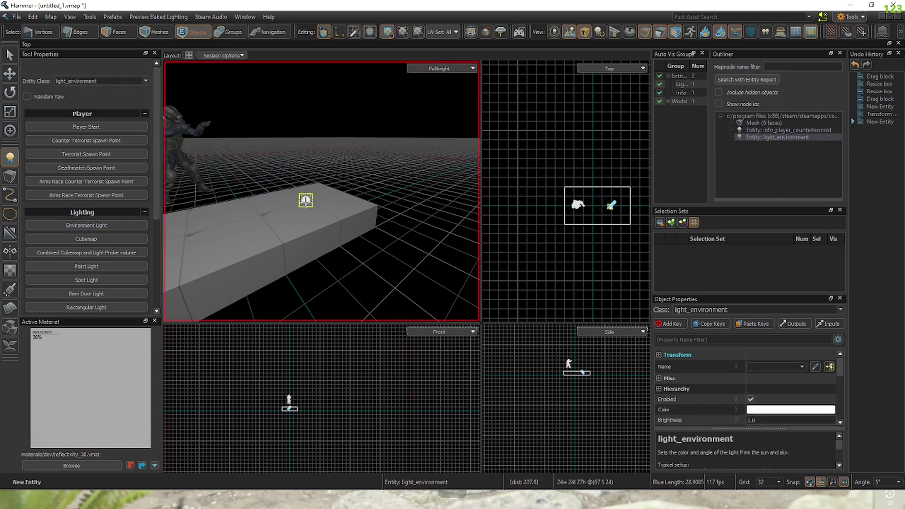
{"action": "key", "text": "Escape"}
{"action": "right_click_drag", "start_coordinate": [324, 200], "coordinate": [322, 191]}
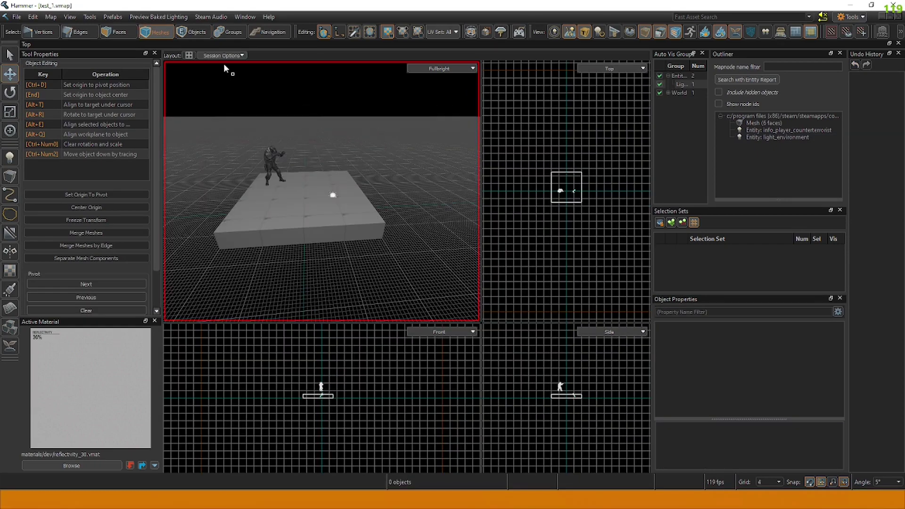
Select the floor block and scale it to roughly 268 by 292 units.
{"action": "key", "text": "5"}
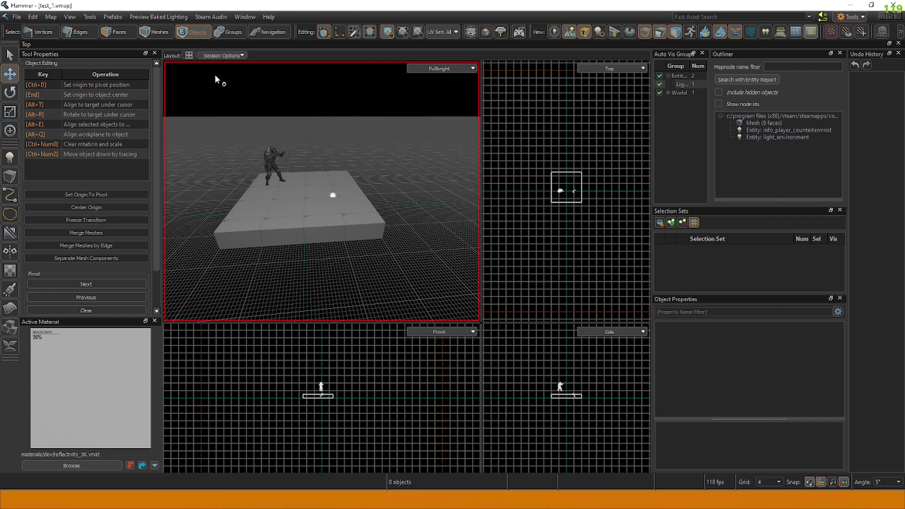
{"action": "left_click", "coordinate": [318, 198]}
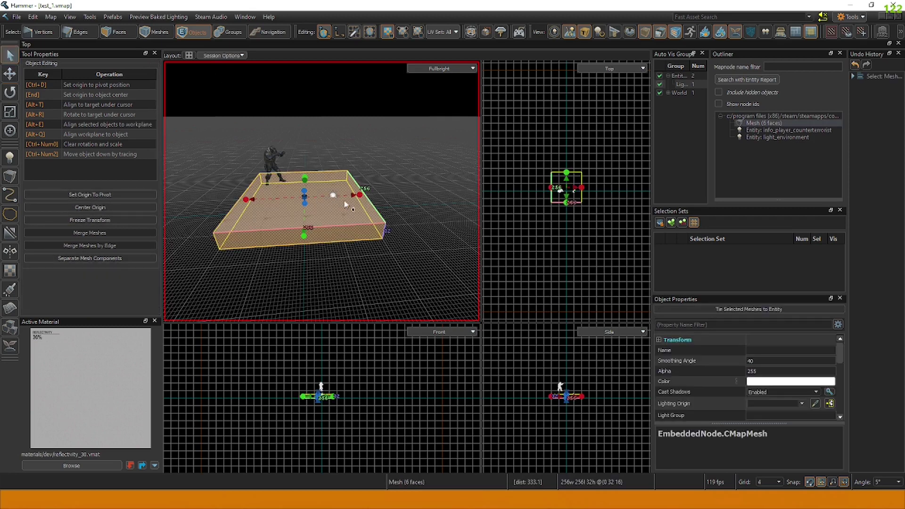
{"action": "left_click_drag", "start_coordinate": [361, 198], "coordinate": [338, 204]}
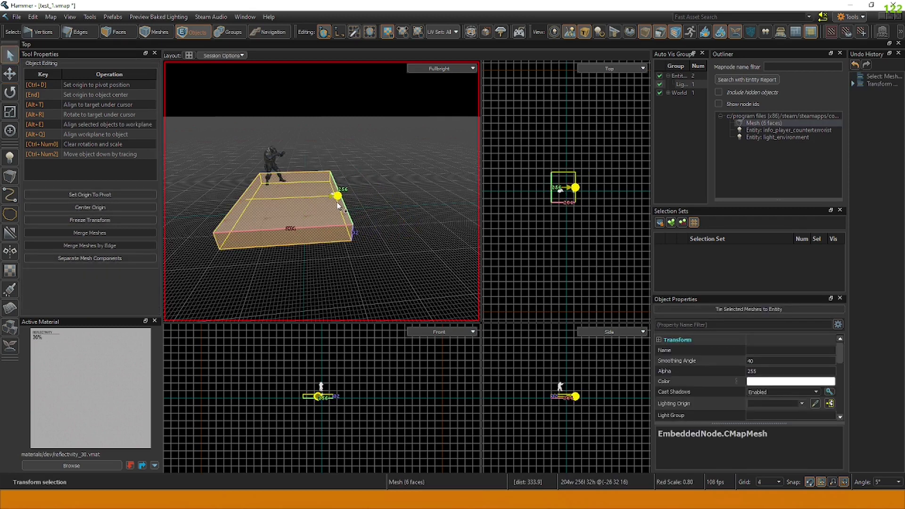
{"action": "left_click_drag", "start_coordinate": [248, 203], "coordinate": [217, 203]}
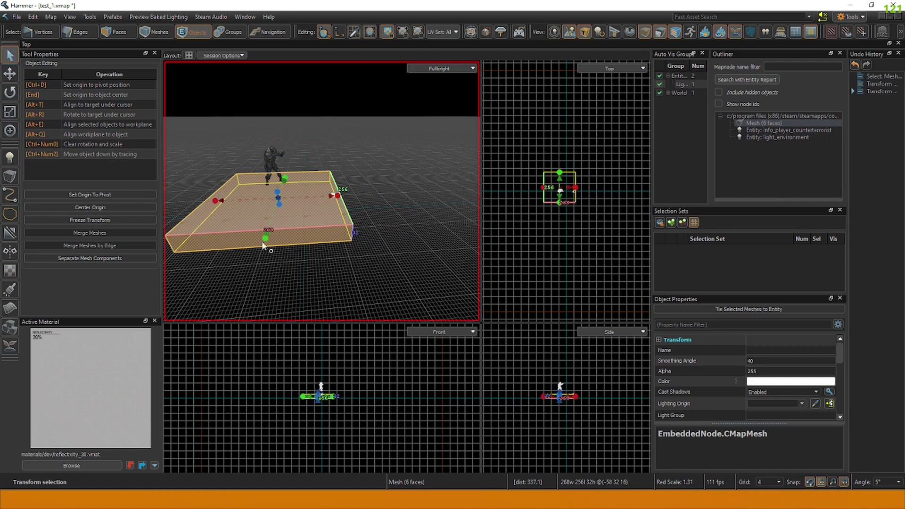
{"action": "left_click_drag", "start_coordinate": [263, 244], "coordinate": [262, 252]}
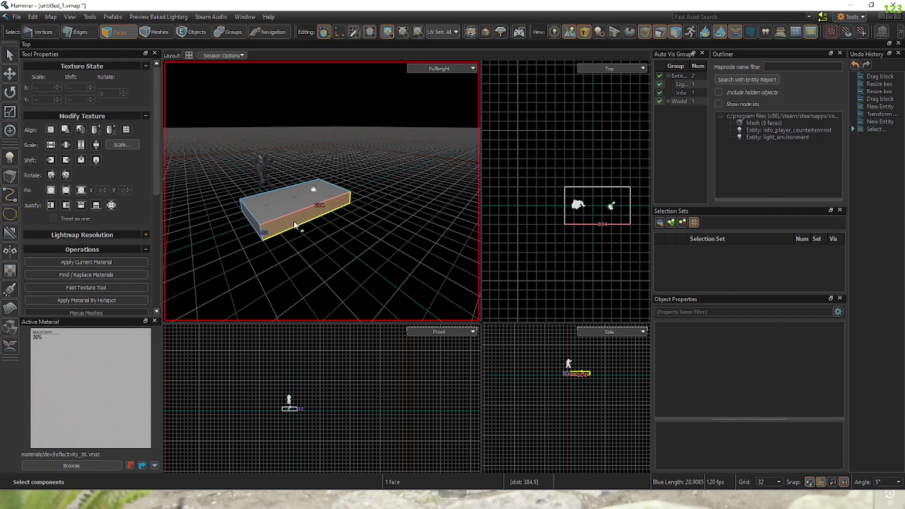
Extend the floor block to the right and pull its left end face outward.
{"action": "left_click_drag", "start_coordinate": [317, 220], "coordinate": [329, 224]}
{"action": "left_click", "coordinate": [261, 232]}
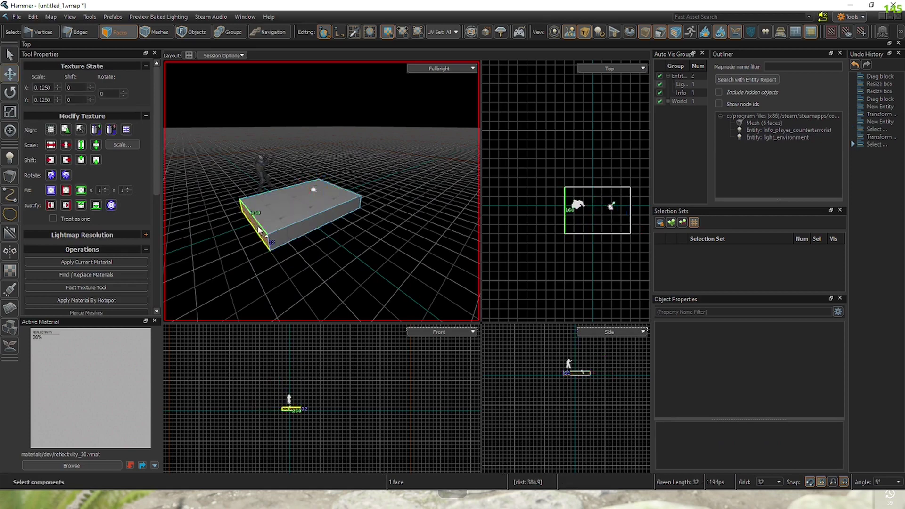
{"action": "left_click_drag", "start_coordinate": [253, 222], "coordinate": [240, 230]}
{"action": "middle_click_drag", "start_coordinate": [240, 230], "coordinate": [226, 250]}
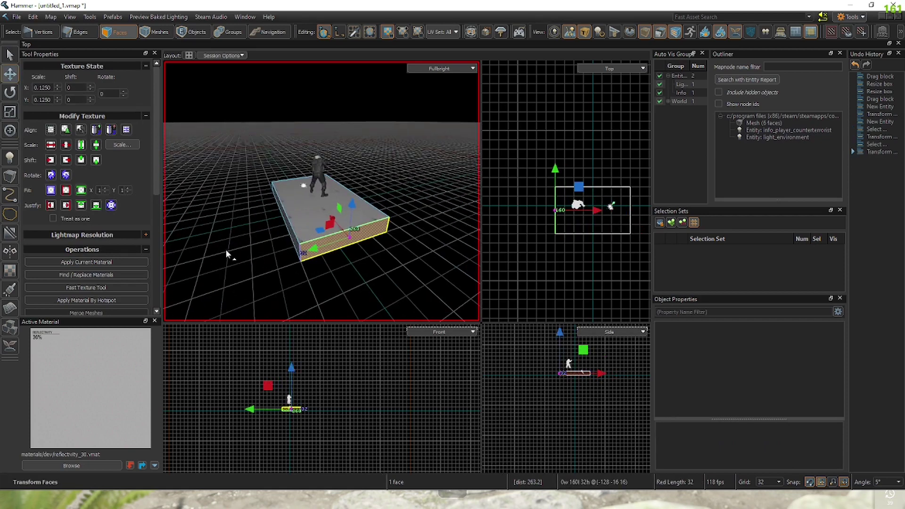
Pull another end face far outward to lengthen the platform, then clear the face selection.
{"action": "left_click", "coordinate": [277, 223]}
{"action": "left_click_drag", "start_coordinate": [261, 213], "coordinate": [234, 225]}
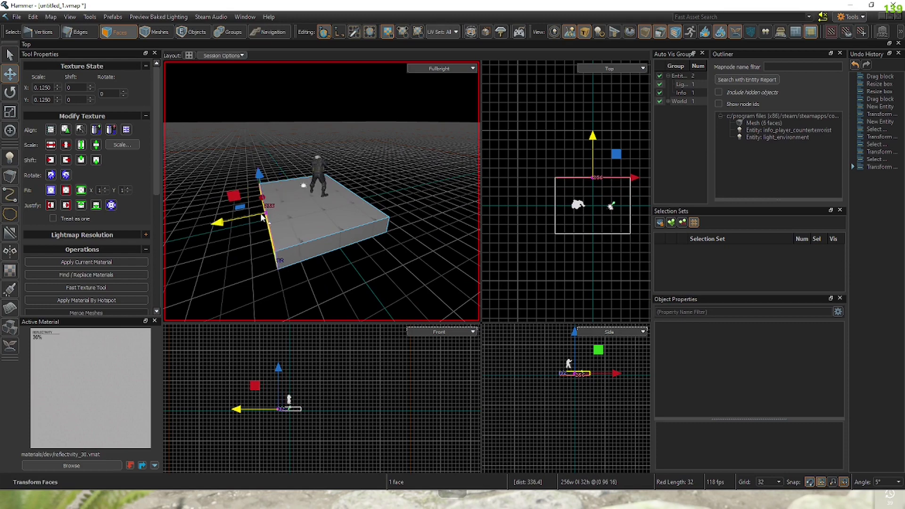
{"action": "middle_click_drag", "start_coordinate": [234, 225], "coordinate": [396, 163]}
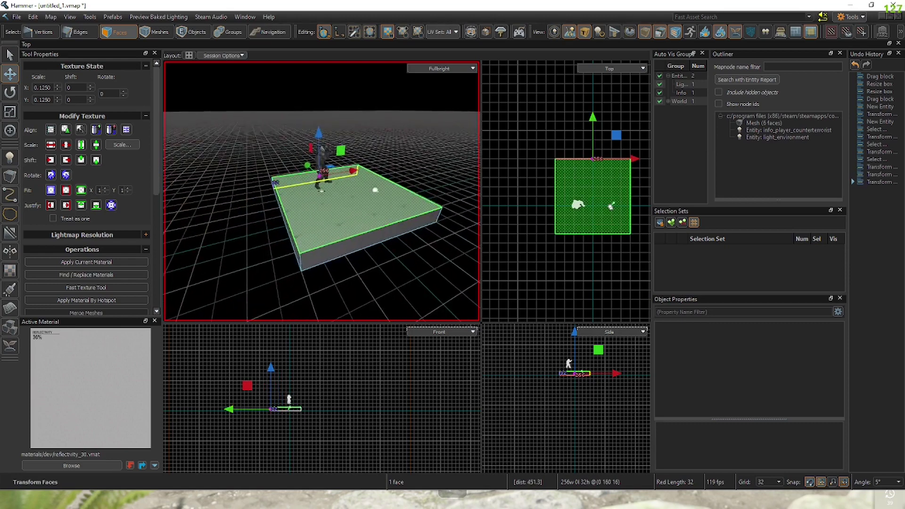
{"action": "left_click", "coordinate": [397, 163]}
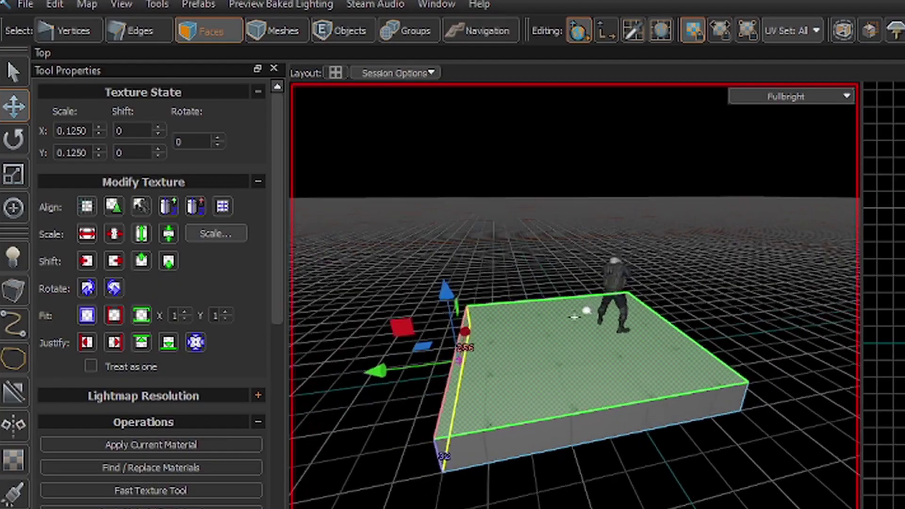
{"action": "middle_click_drag", "start_coordinate": [576, 317], "coordinate": [488, 359]}
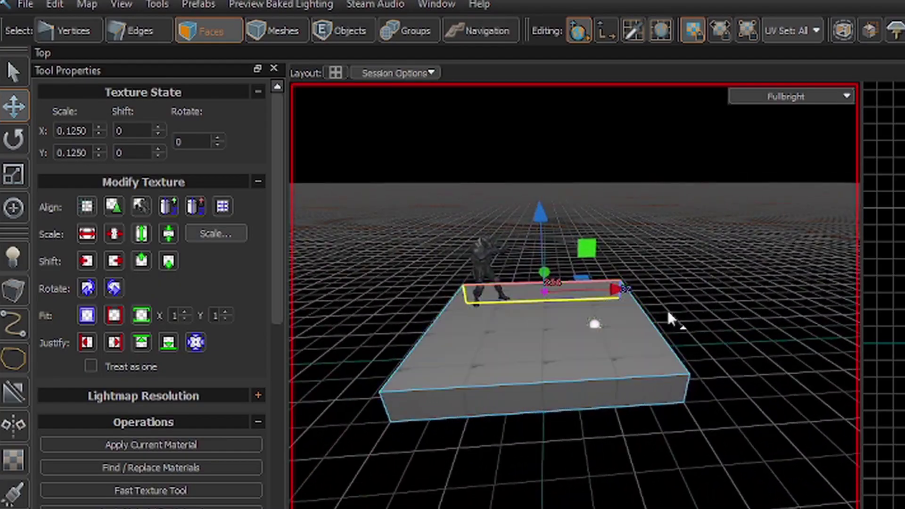
{"action": "left_click", "coordinate": [713, 258]}
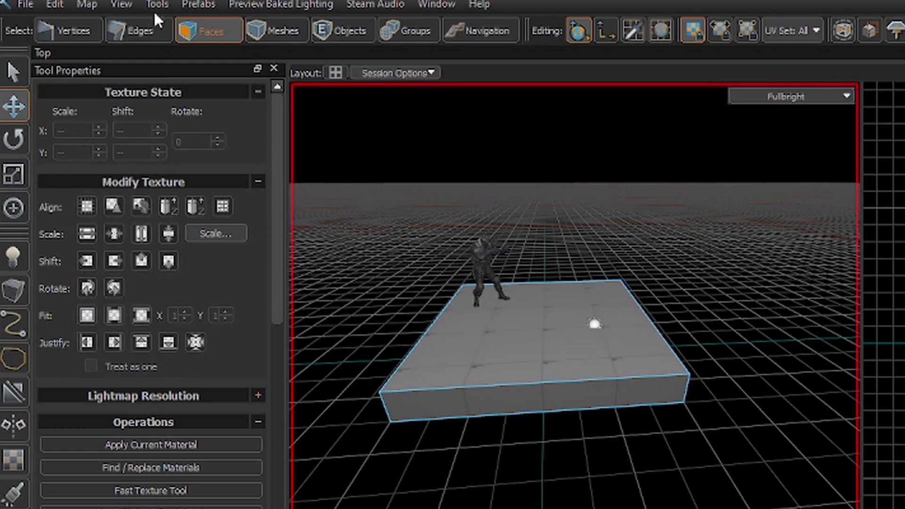
Build the map using the Full Compile preset from the Build map settings.
{"action": "left_click", "coordinate": [29, 8]}
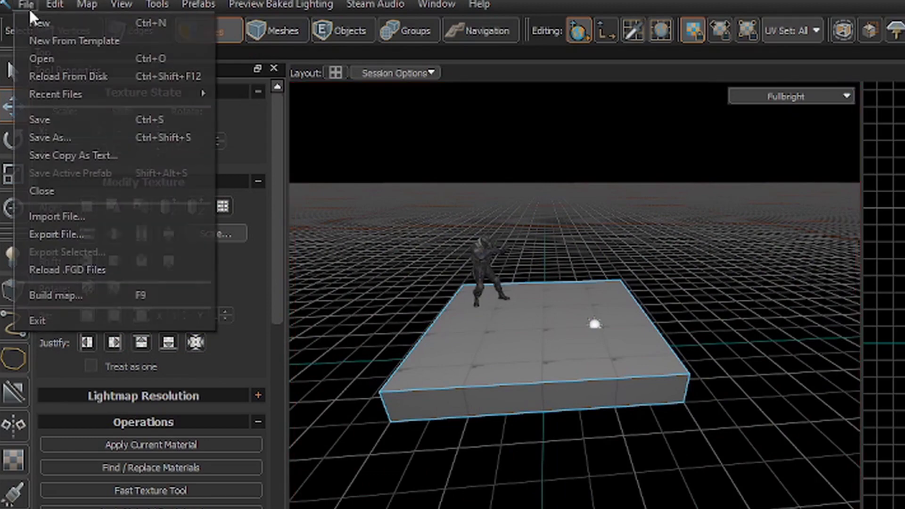
{"action": "left_click", "coordinate": [159, 296]}
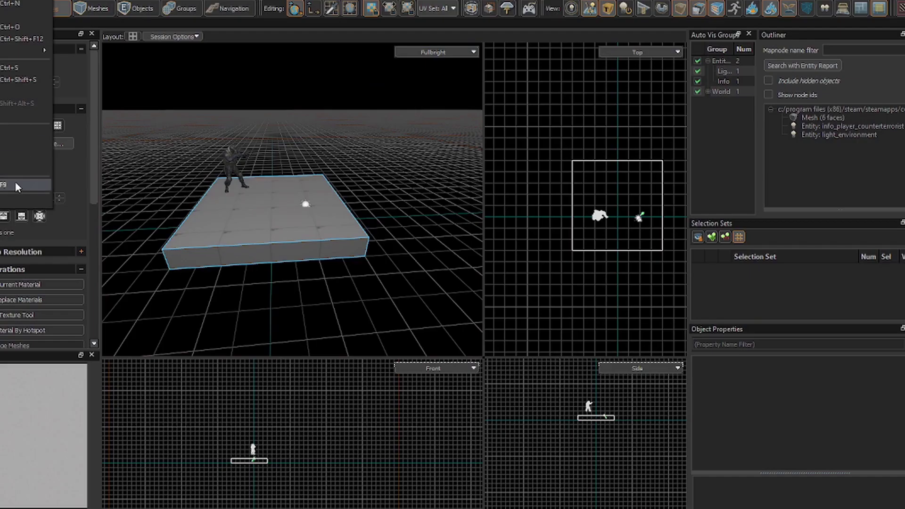
{"action": "left_click", "coordinate": [15, 182]}
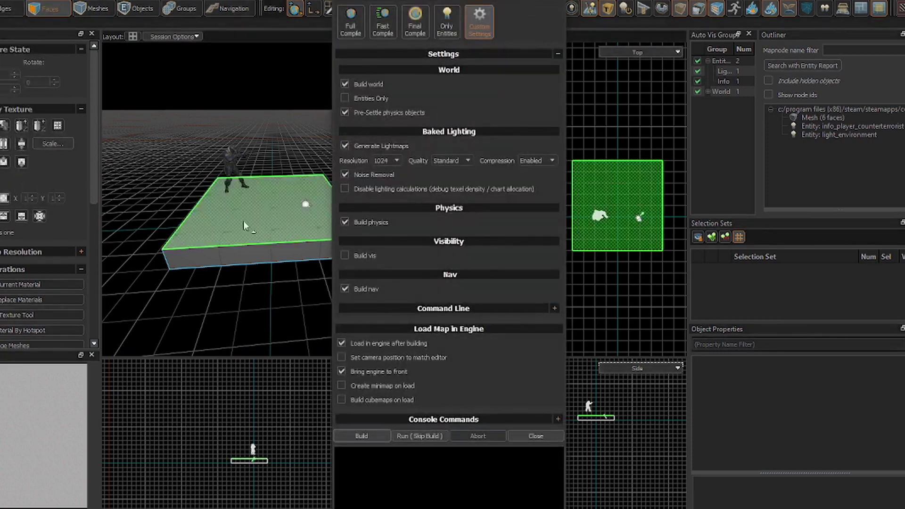
{"action": "left_click", "coordinate": [358, 28]}
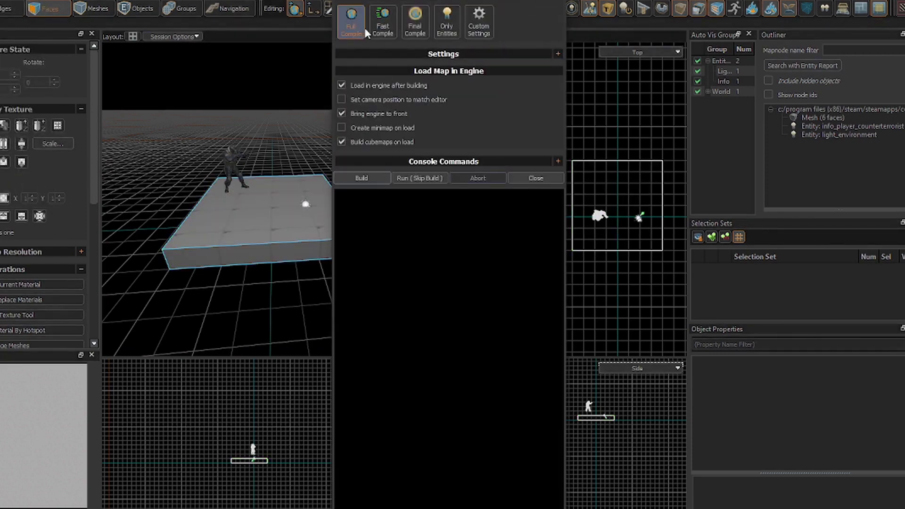
{"action": "left_click", "coordinate": [382, 182]}
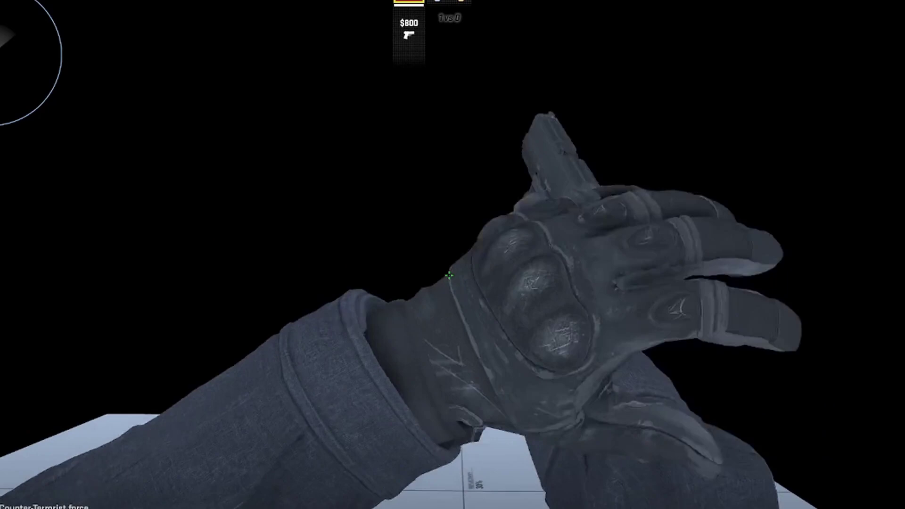
Shoot the floor with the pistol, then slash it with the knife.
{"action": "key", "text": "3"}
{"action": "key", "text": "2"}
{"action": "left_click", "coordinate": [449, 275]}
{"action": "key", "text": "3"}
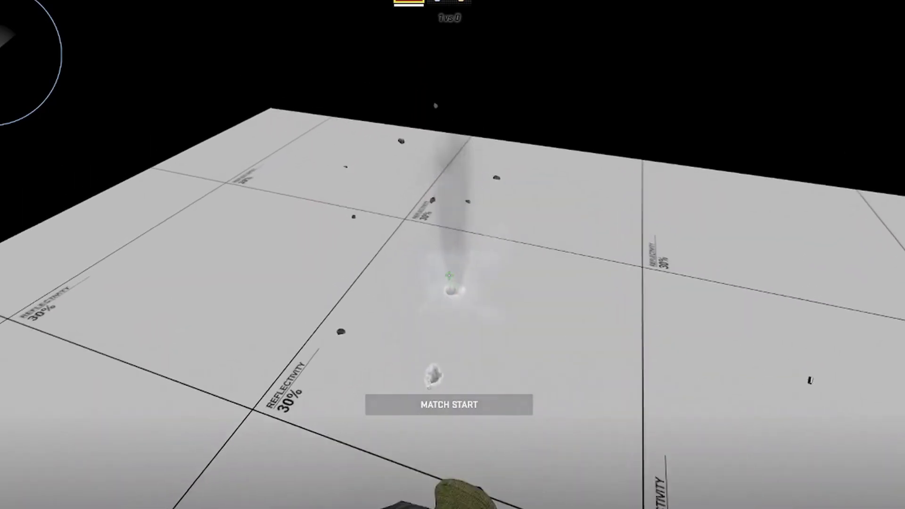
{"action": "left_click", "coordinate": [449, 276]}
{"action": "key", "text": "2"}
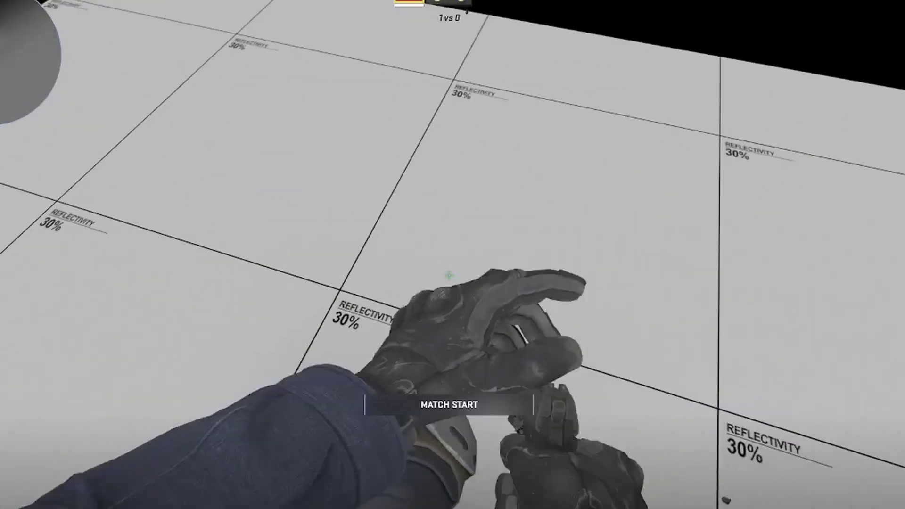
Drop the P2000, pick it back up, and fire it at the platform edge.
{"action": "key", "text": "g"}
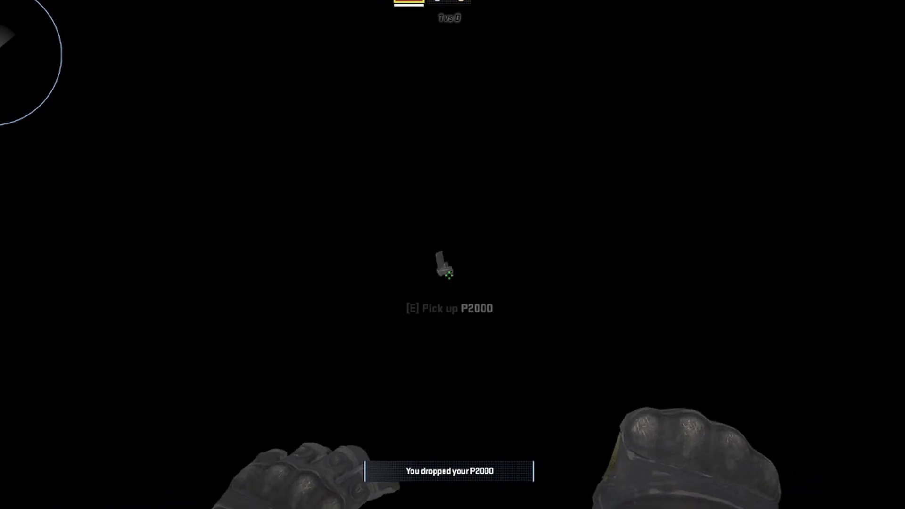
{"action": "key", "text": "e"}
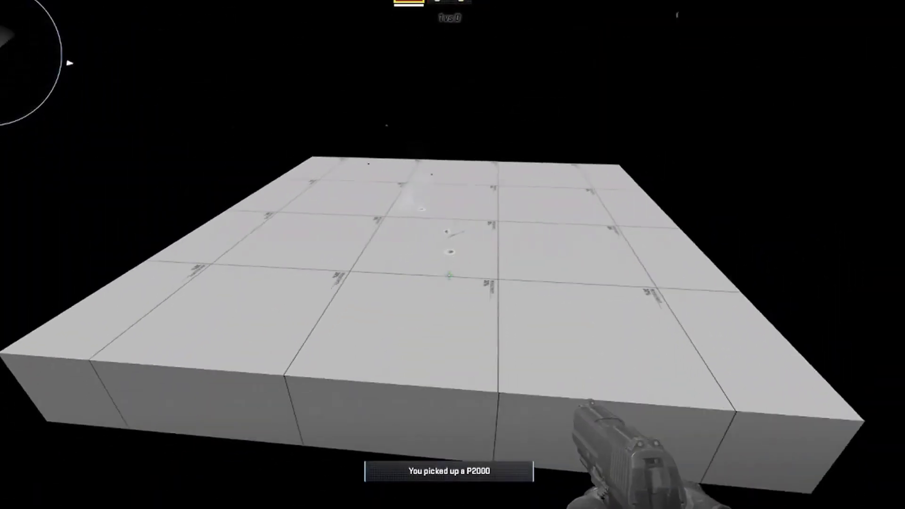
{"action": "left_click", "coordinate": [450, 275]}
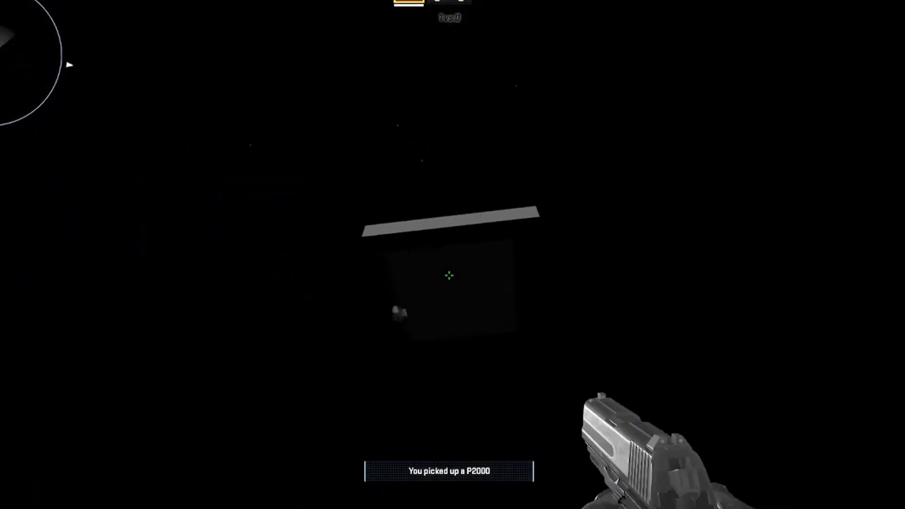